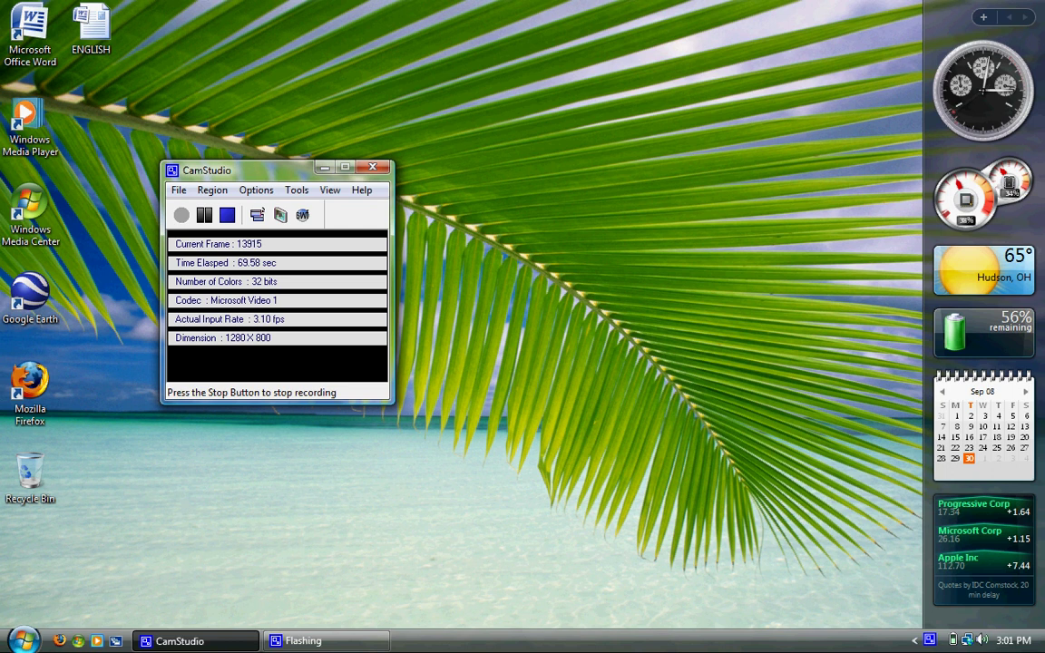
# - Launch OECake from the OECAKE for Win folder in My Documents and paint a short Inflow source near the middle of the canvas
pyautogui.press('super')
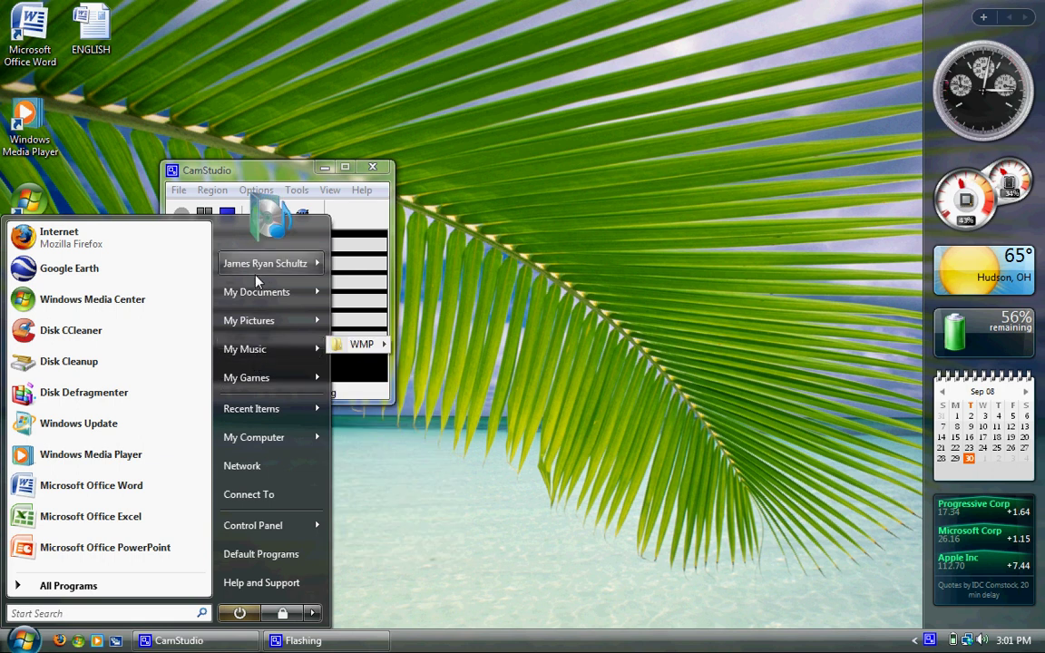
pyautogui.moveTo(257, 290)
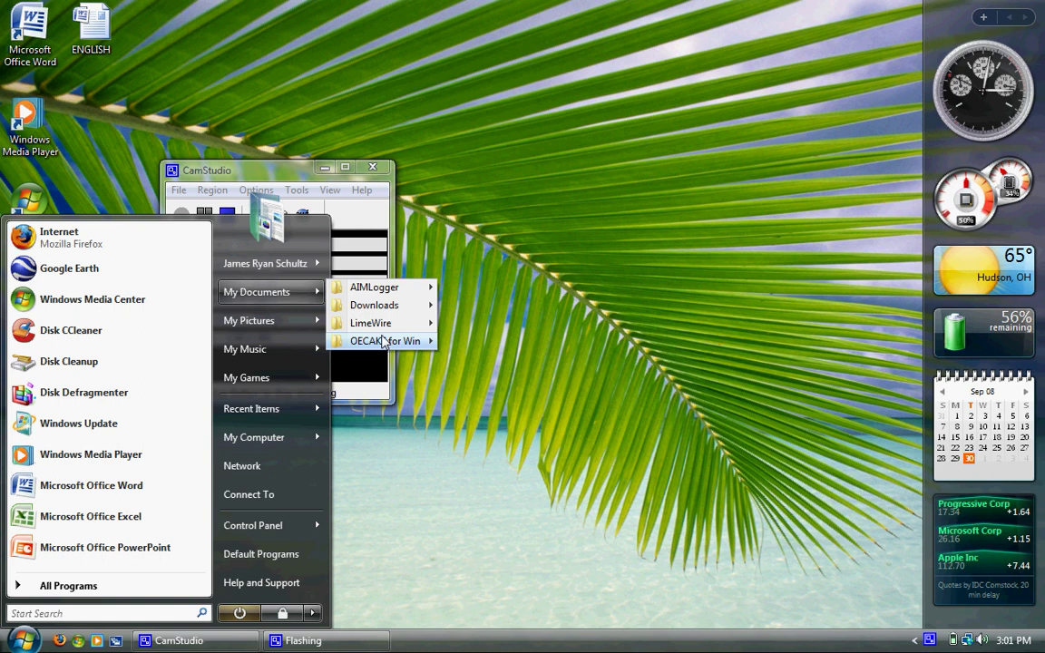
pyautogui.moveTo(383, 341)
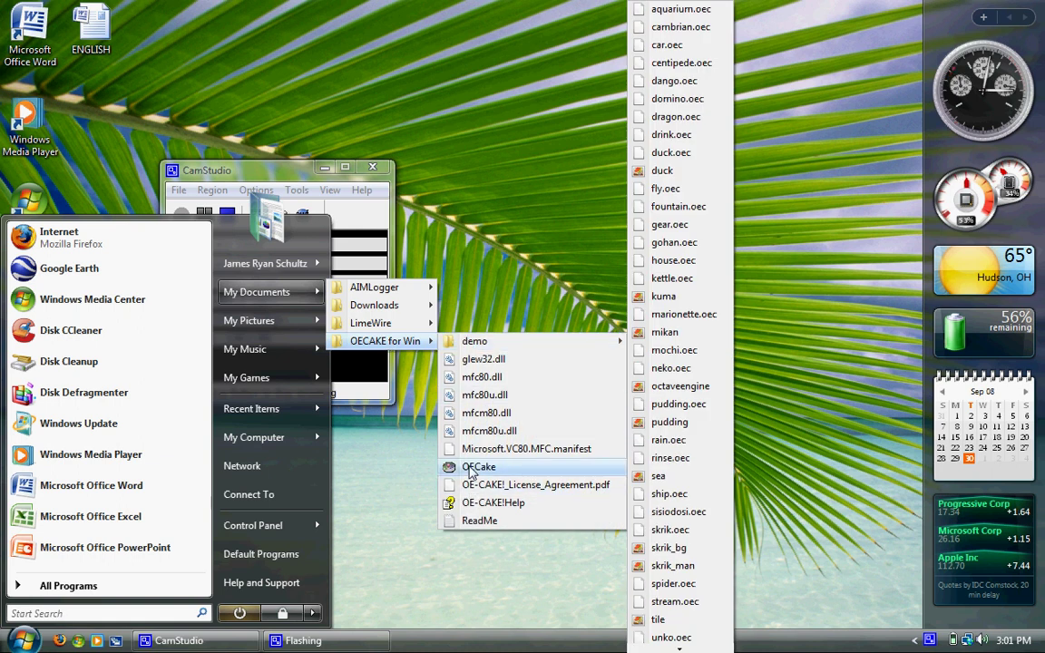
pyautogui.click(471, 468)
pyautogui.click(492, 205)
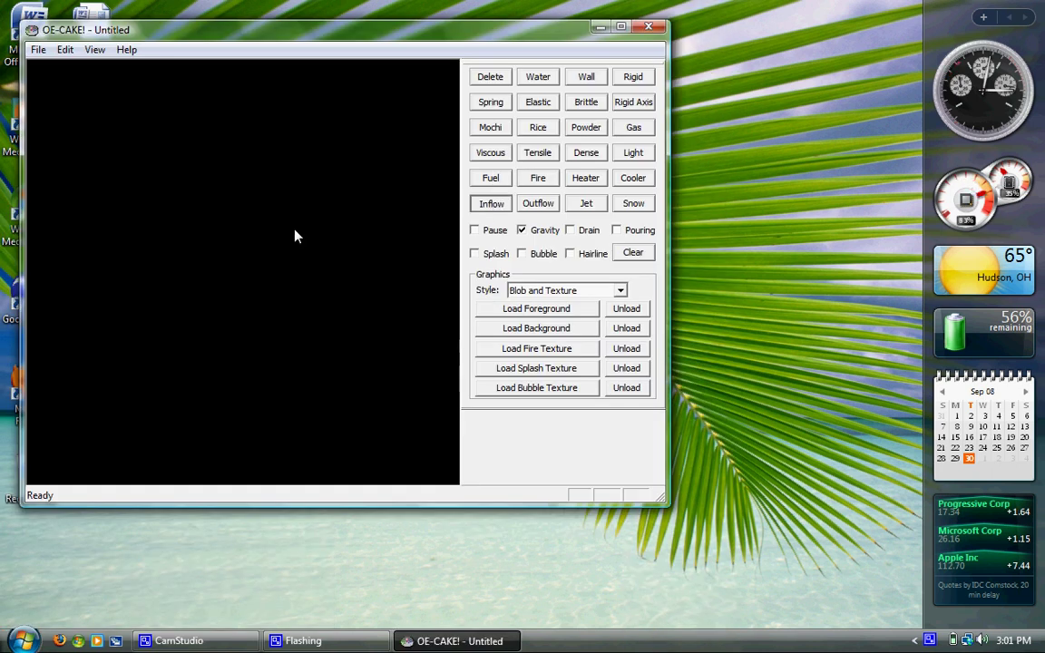
pyautogui.moveTo(295, 236)
pyautogui.mouseDown()
pyautogui.moveTo(291, 224)
pyautogui.moveTo(318, 225)
pyautogui.mouseUp()
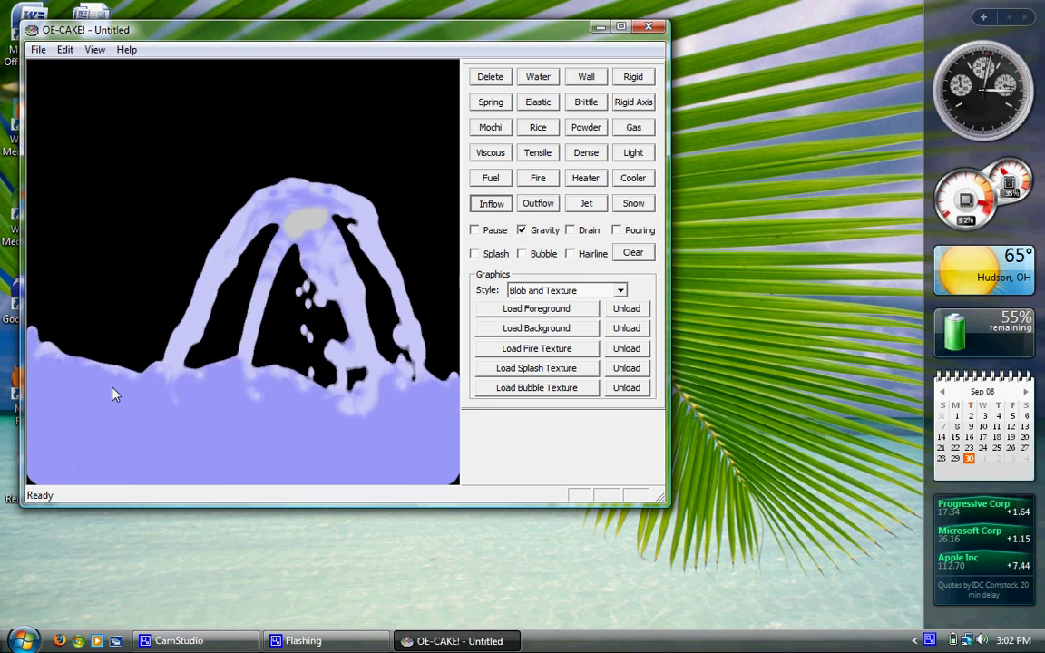
# - Copy the WMP folder found in My Music
pyautogui.press('super')
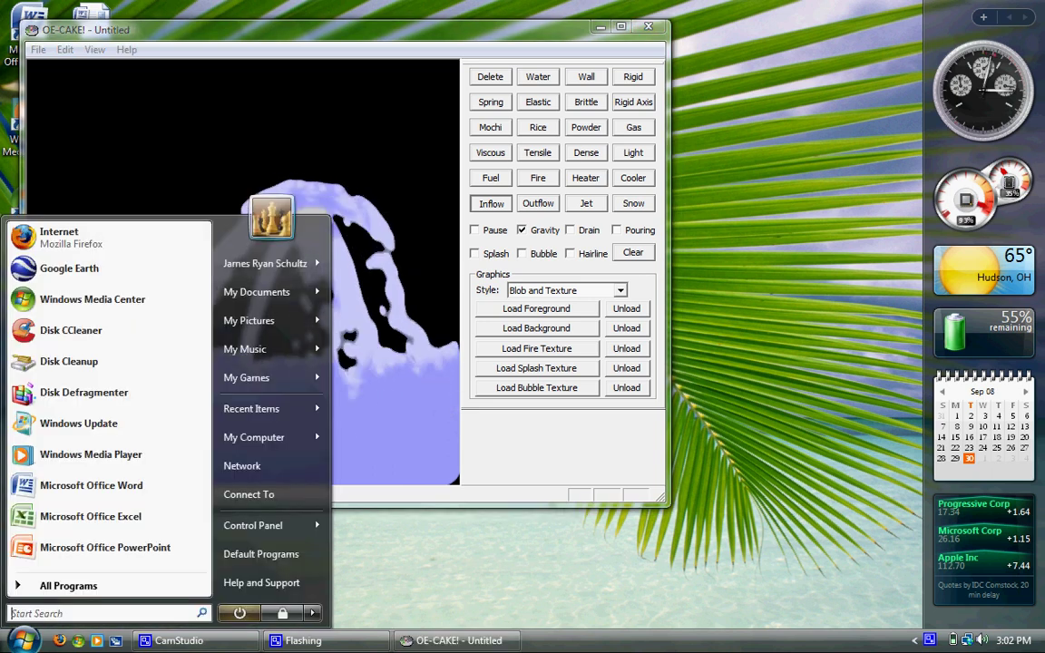
pyautogui.moveTo(281, 359)
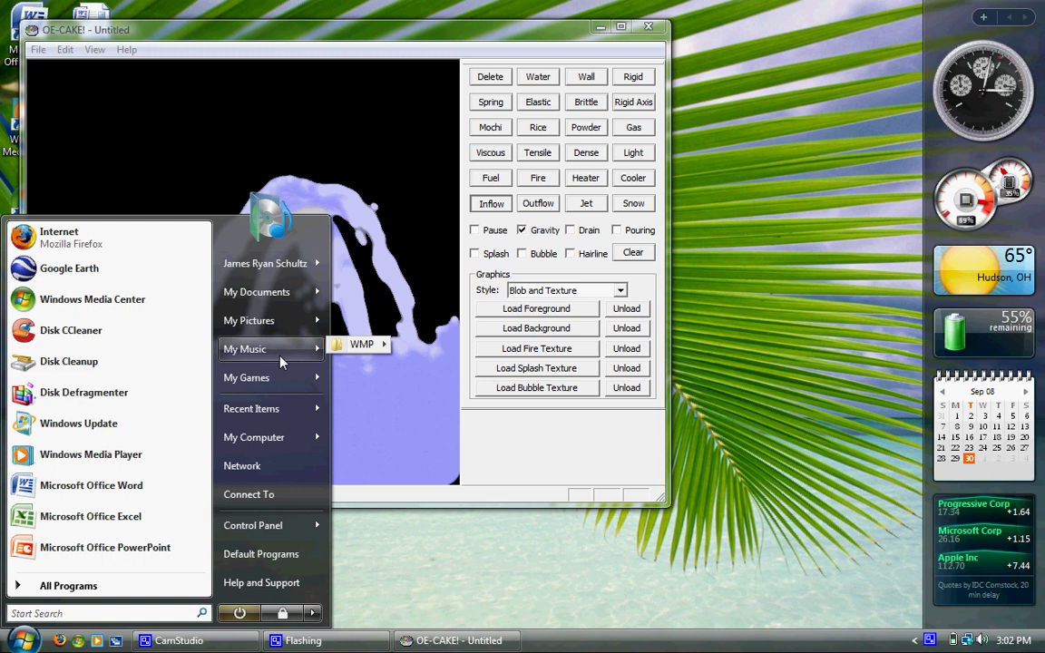
pyautogui.moveTo(341, 350)
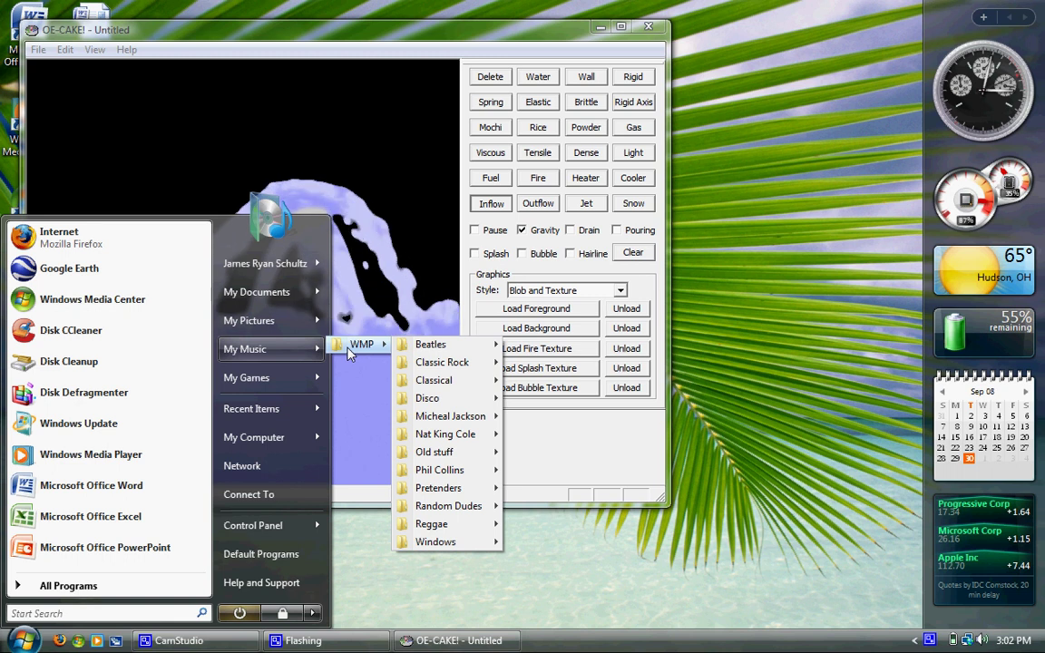
pyautogui.rightClick(350, 350)
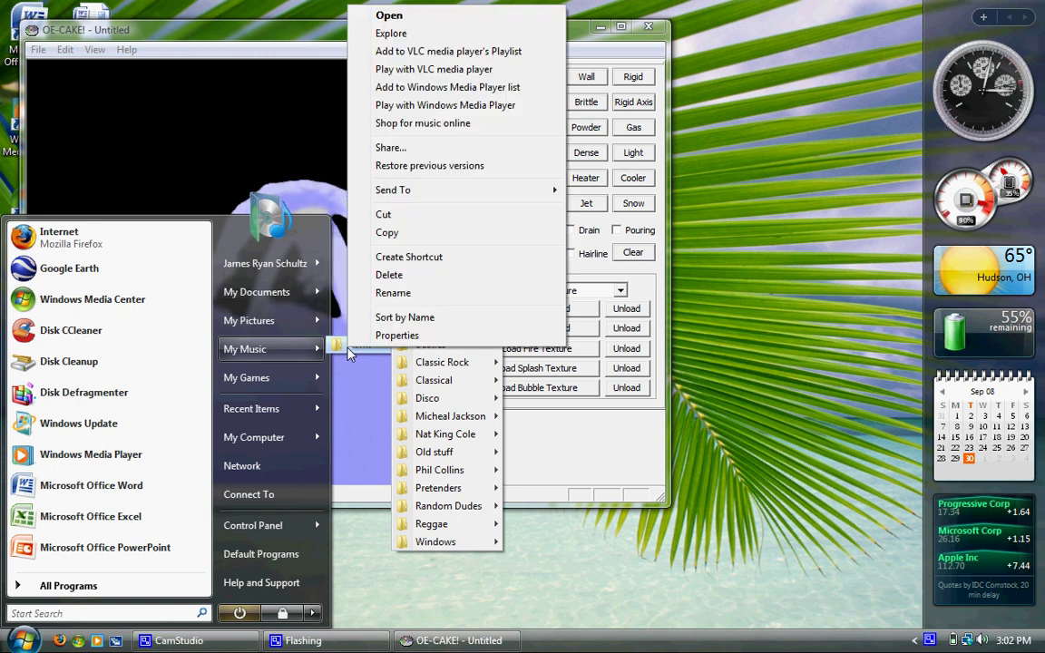
pyautogui.click(413, 236)
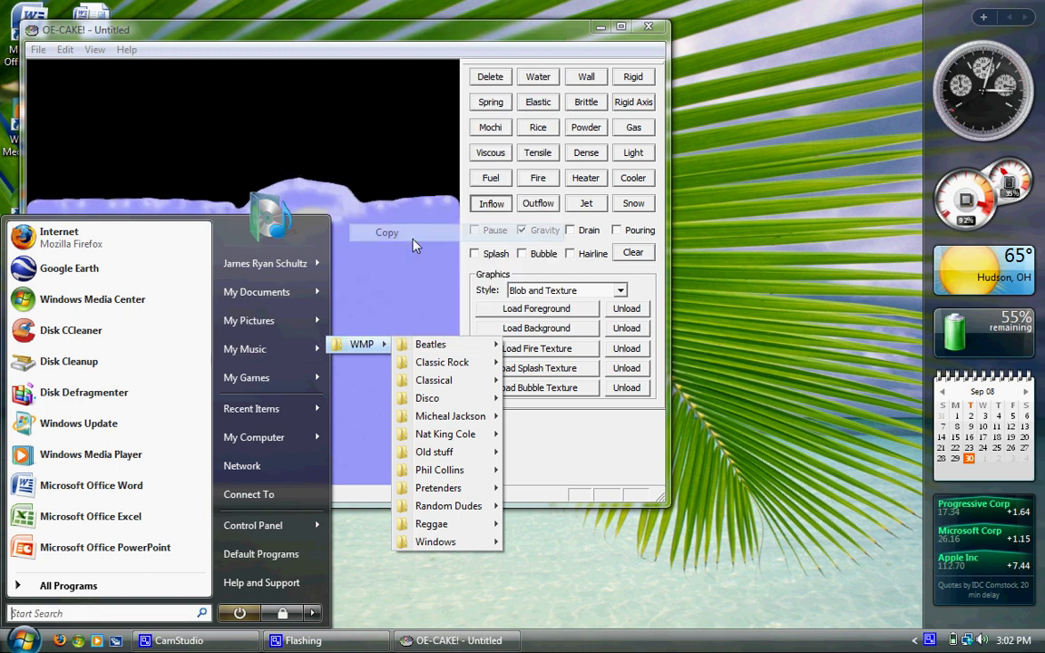
# - Close OE-CAKE! and open the SDHC Card (E:) drive from My Computer
pyautogui.click(647, 28)
pyautogui.press('super')
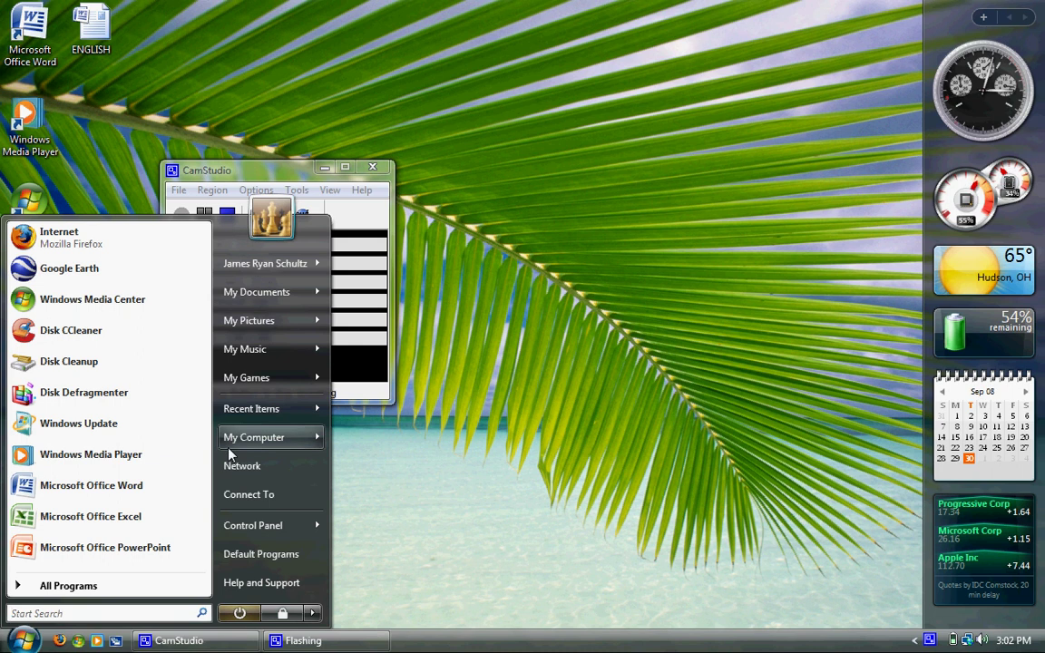
pyautogui.moveTo(229, 450)
pyautogui.click(367, 466)
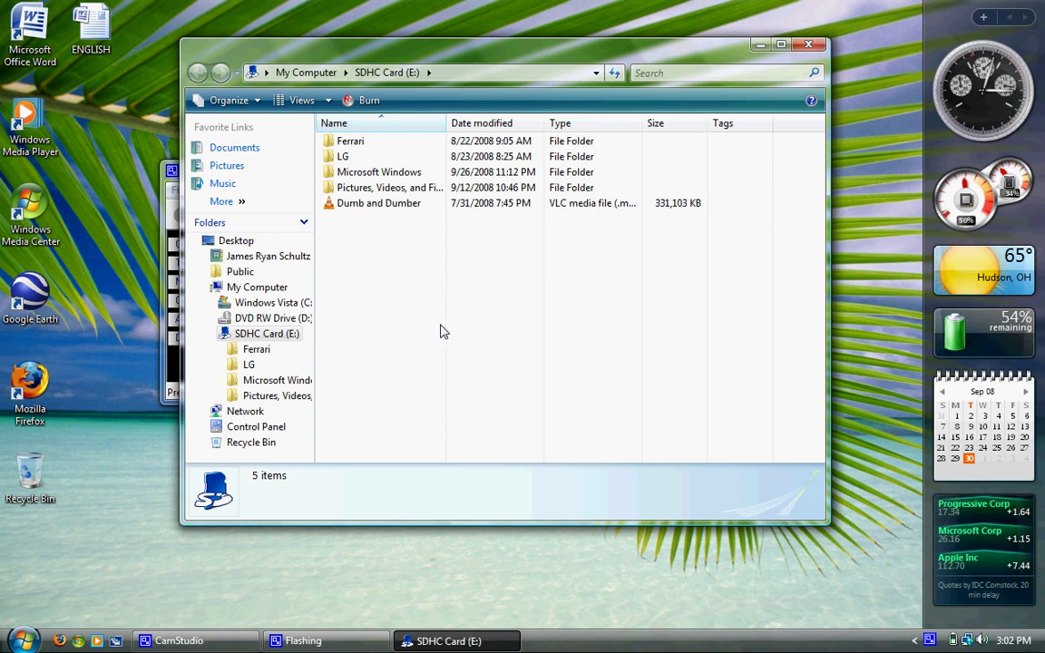
# - Paste the copied WMP folder onto the SDHC card and show more information about the copy progress
pyautogui.rightClick(441, 326)
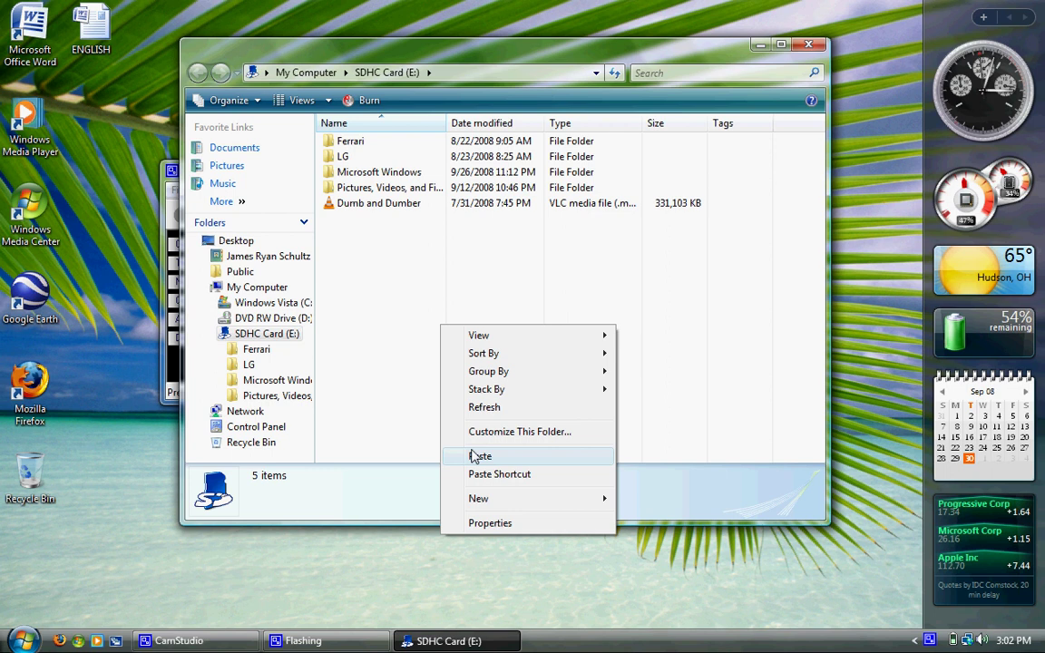
pyautogui.click(478, 457)
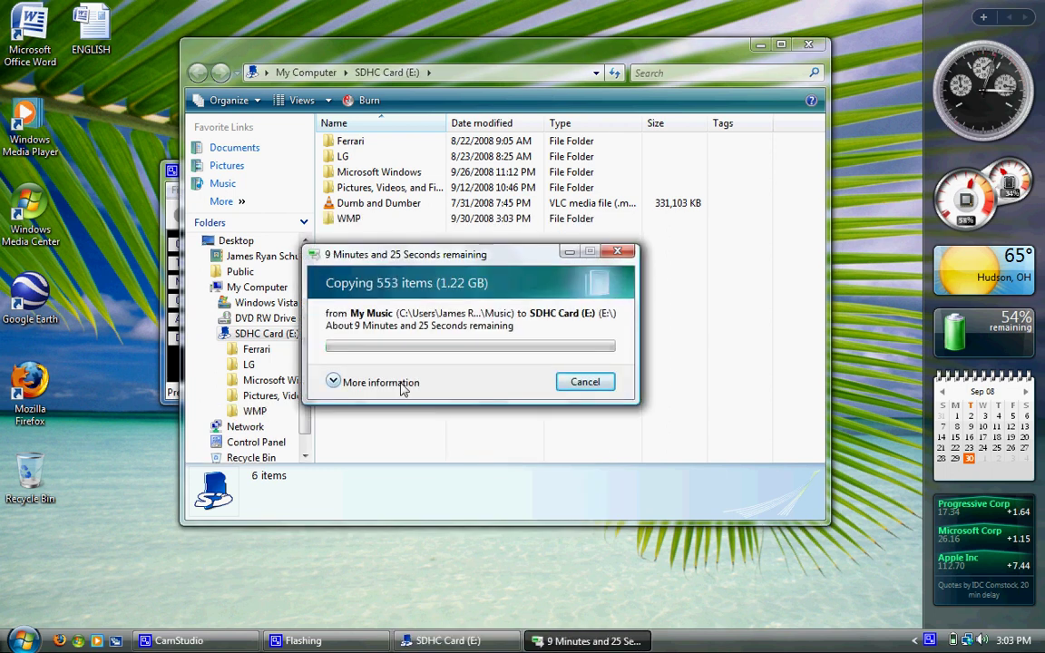
pyautogui.click(402, 385)
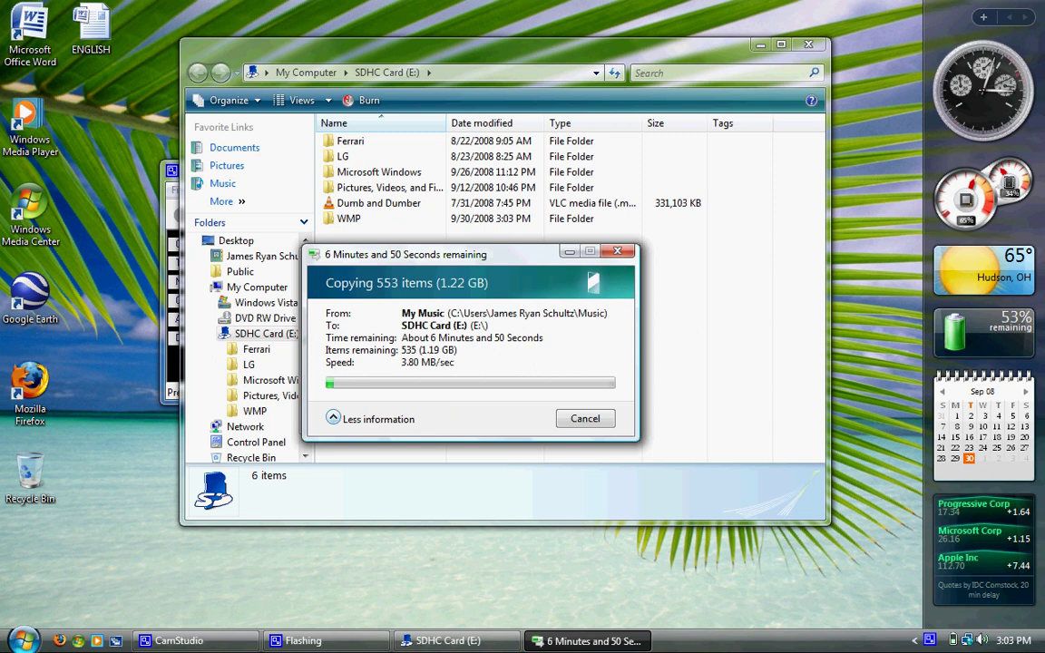
# - Look through the WMP subfolders in My Music and cancel the running copy to the SDHC card
pyautogui.press('super')
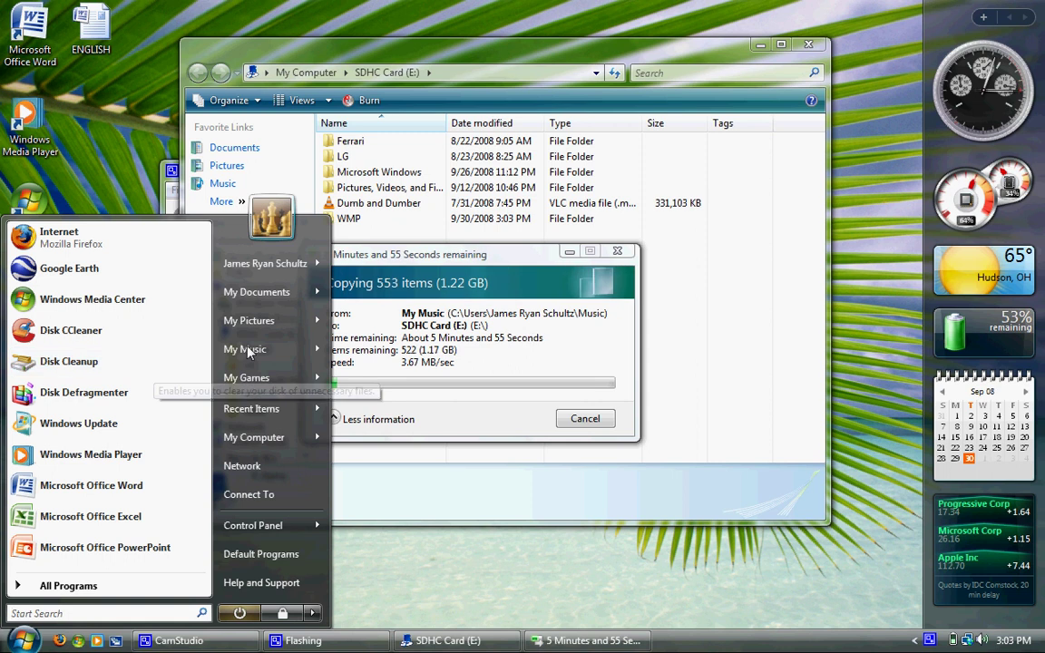
pyautogui.moveTo(249, 351)
pyautogui.moveTo(363, 348)
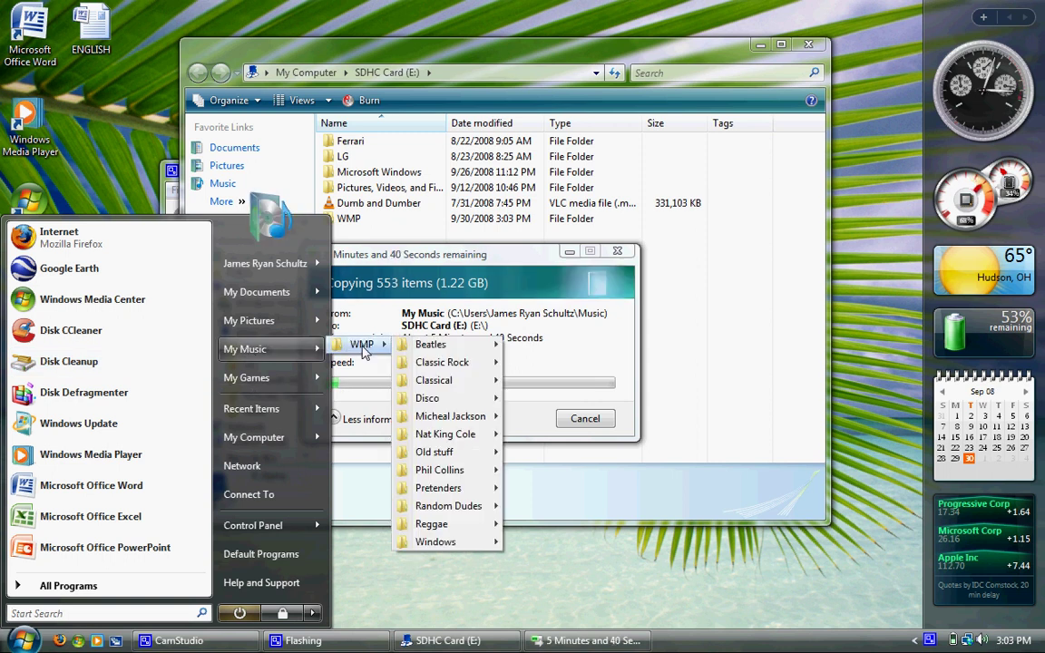
pyautogui.click(586, 419)
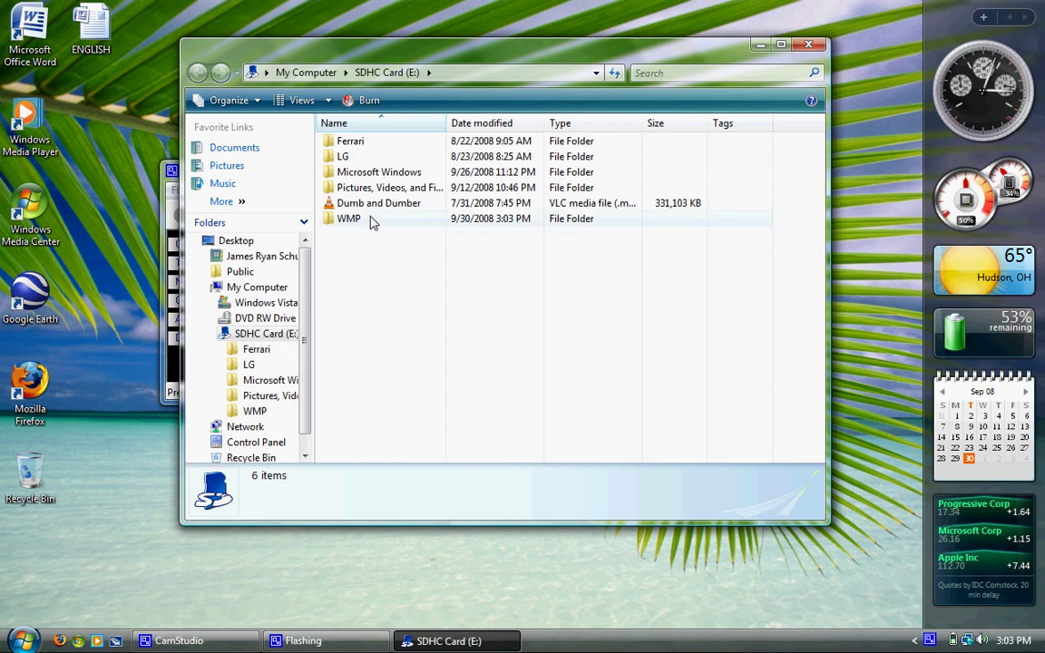
# - Cut the partially copied WMP folder on the SDHC card
pyautogui.rightClick(372, 221)
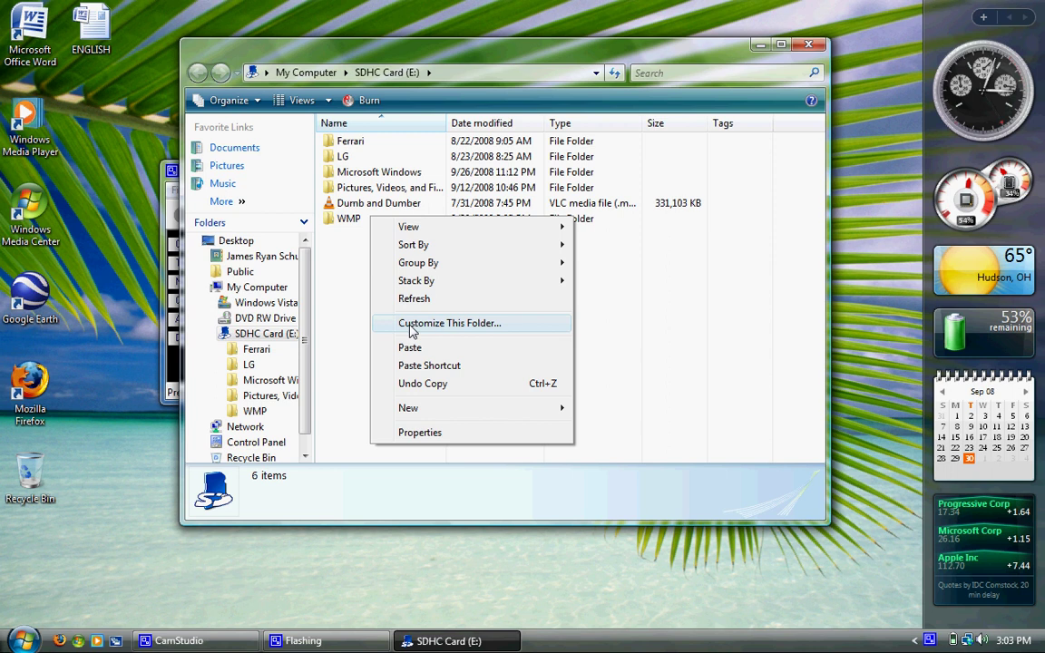
pyautogui.click(350, 223)
pyautogui.rightClick(350, 223)
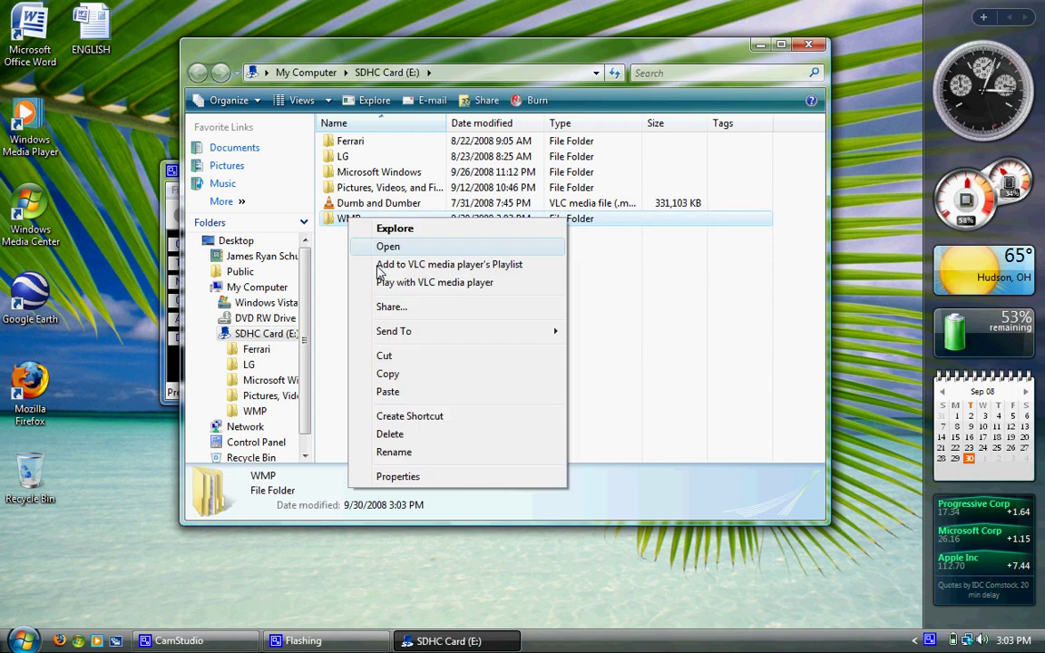
pyautogui.click(397, 355)
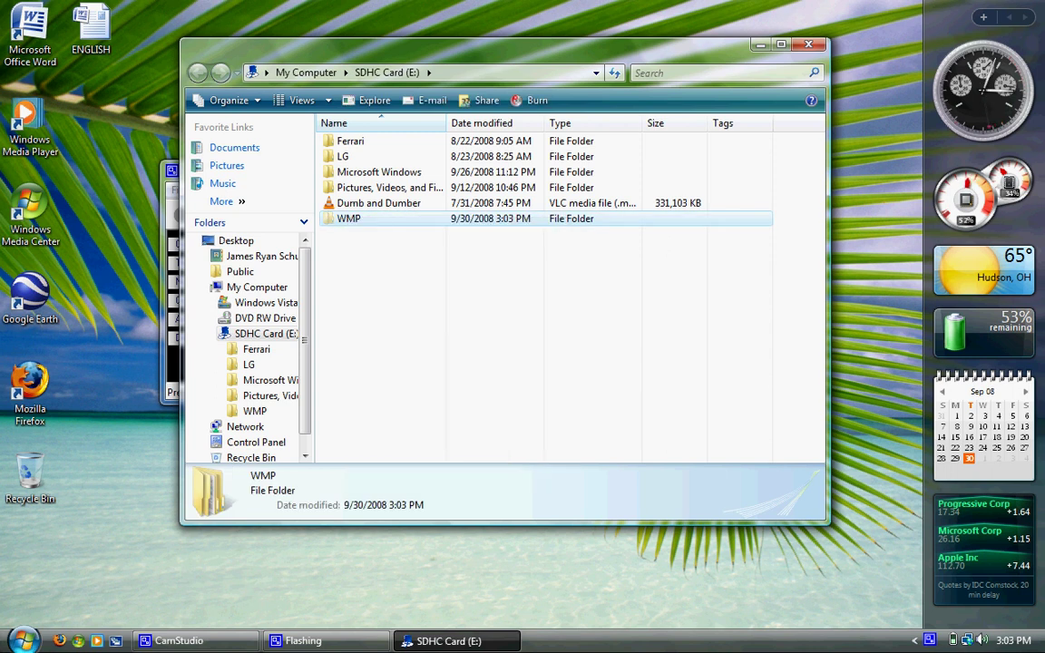
# - Try to paste the cut WMP folder back onto the SDHC card
pyautogui.click(23, 641)
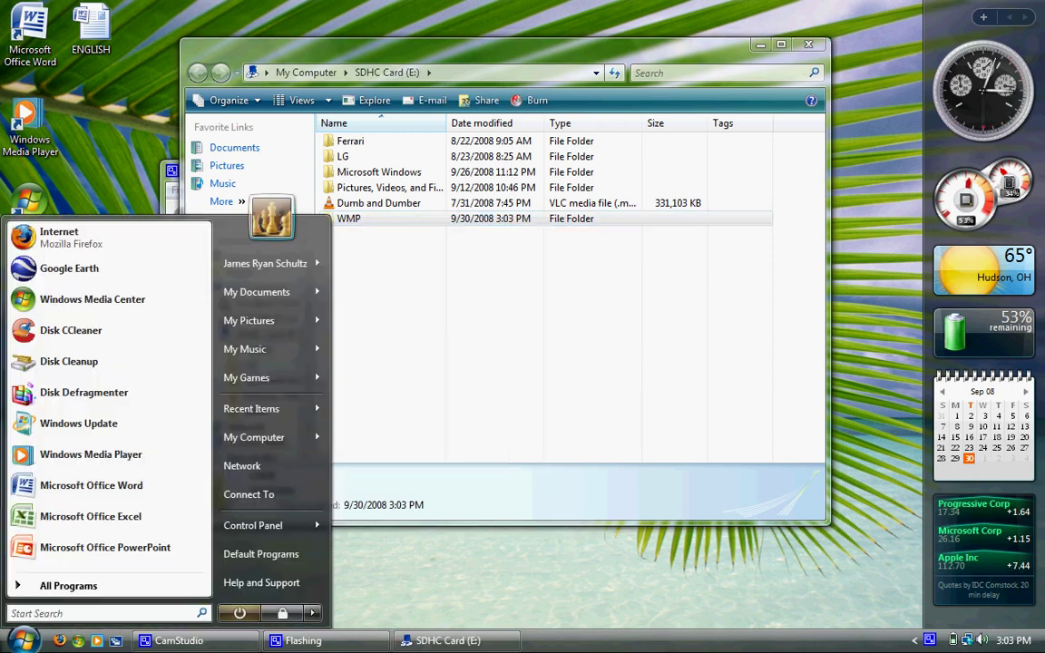
pyautogui.rightClick(256, 347)
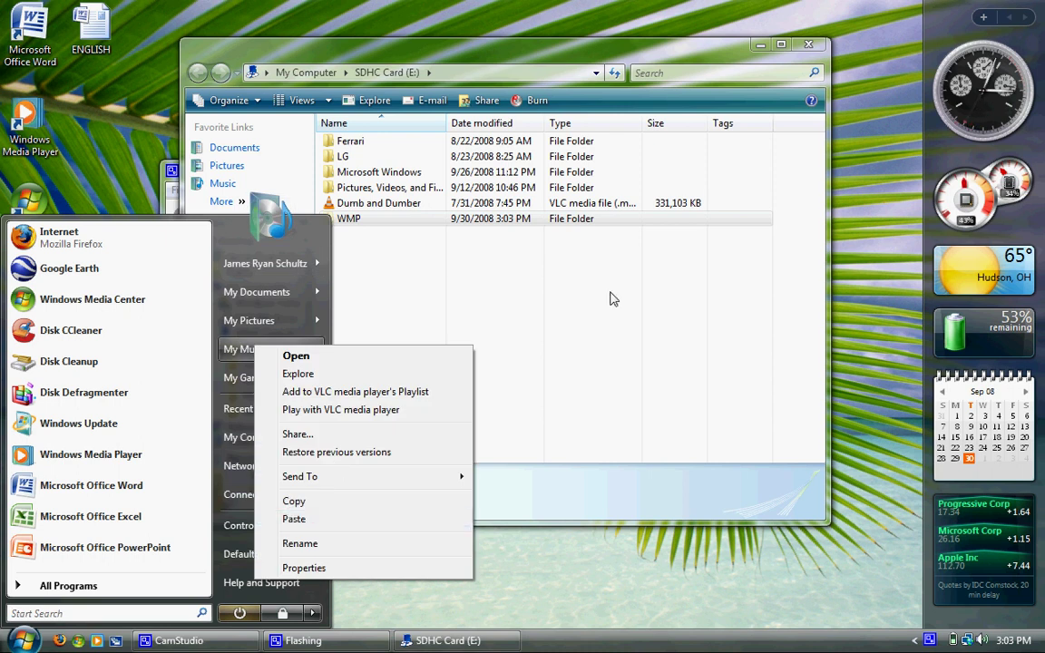
pyautogui.click(550, 263)
pyautogui.click(434, 222)
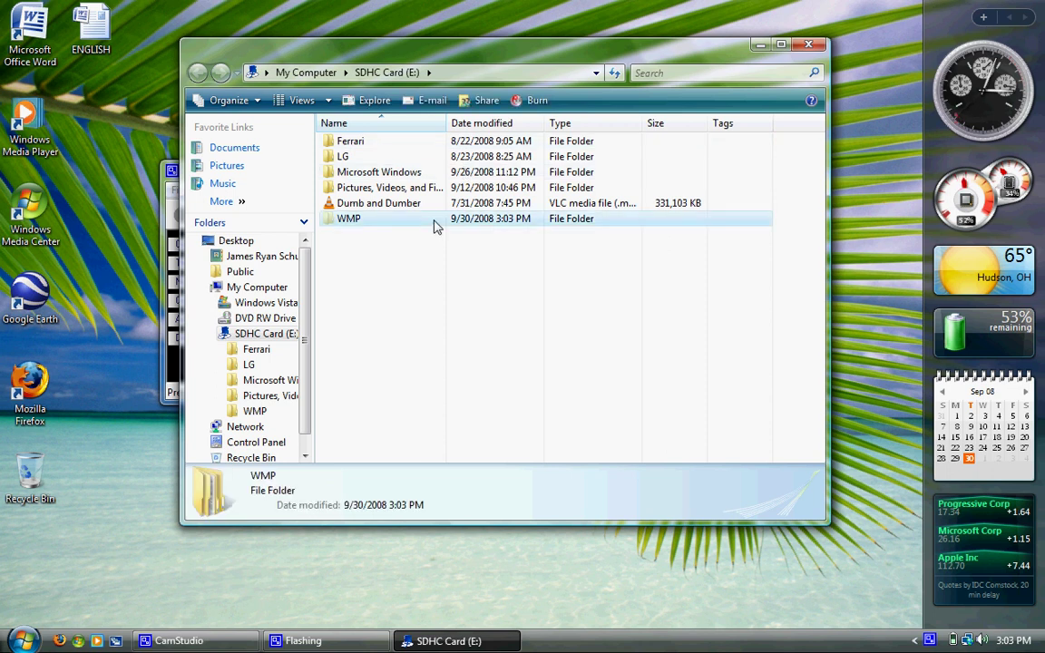
pyautogui.hotkey('ctrl', 'v')
pyautogui.click(590, 442)
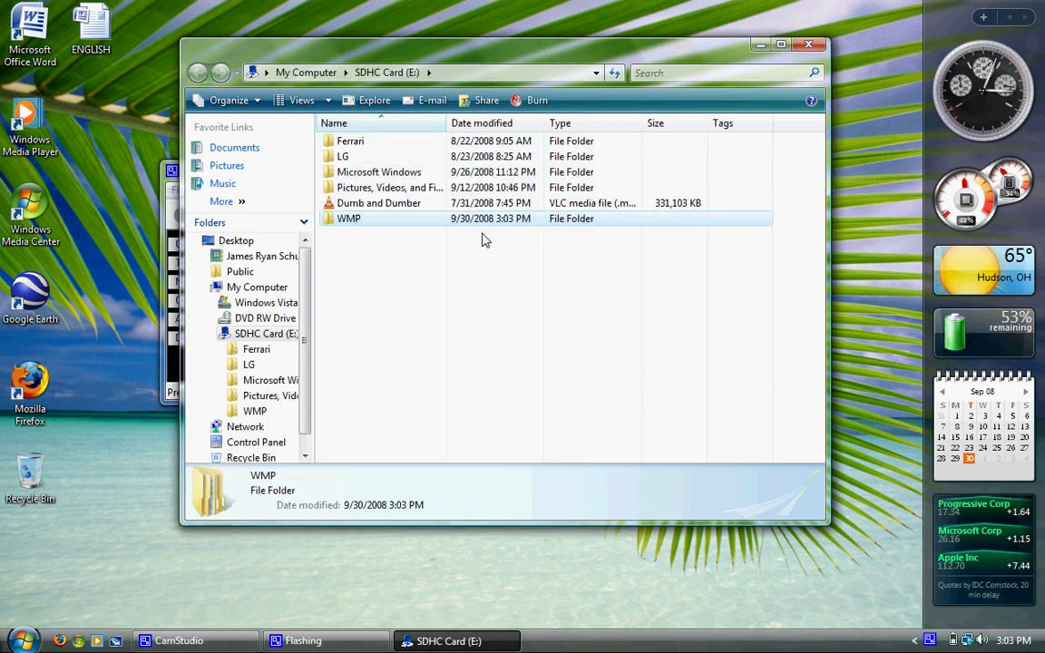
# - Delete the WMP folder from the SDHC card and close the drive's window
pyautogui.press('Delete')
pyautogui.click(528, 391)
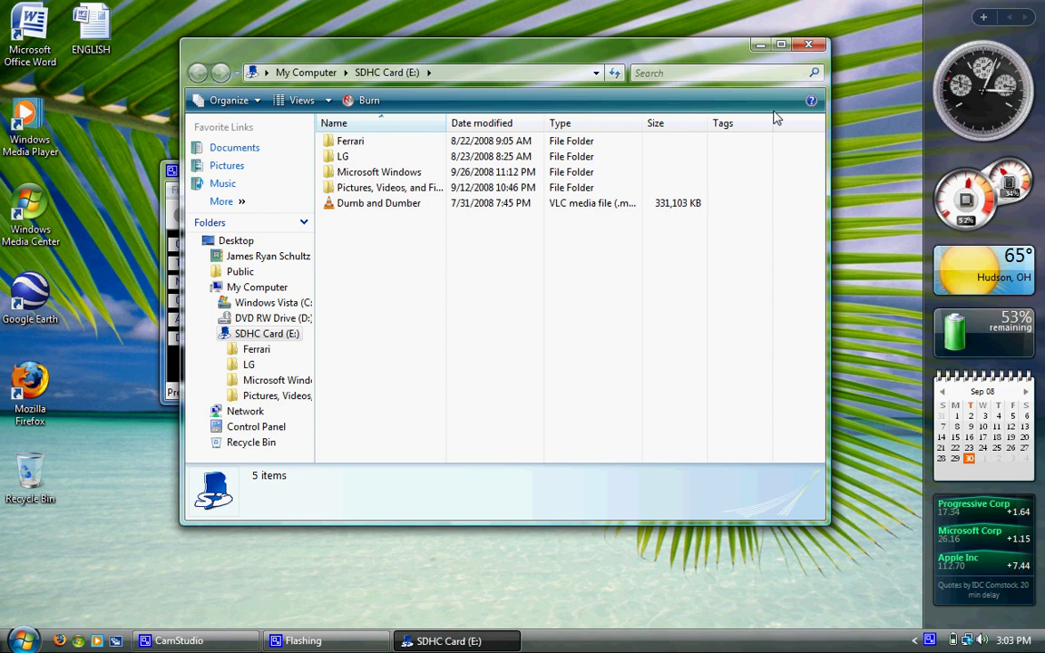
pyautogui.click(808, 45)
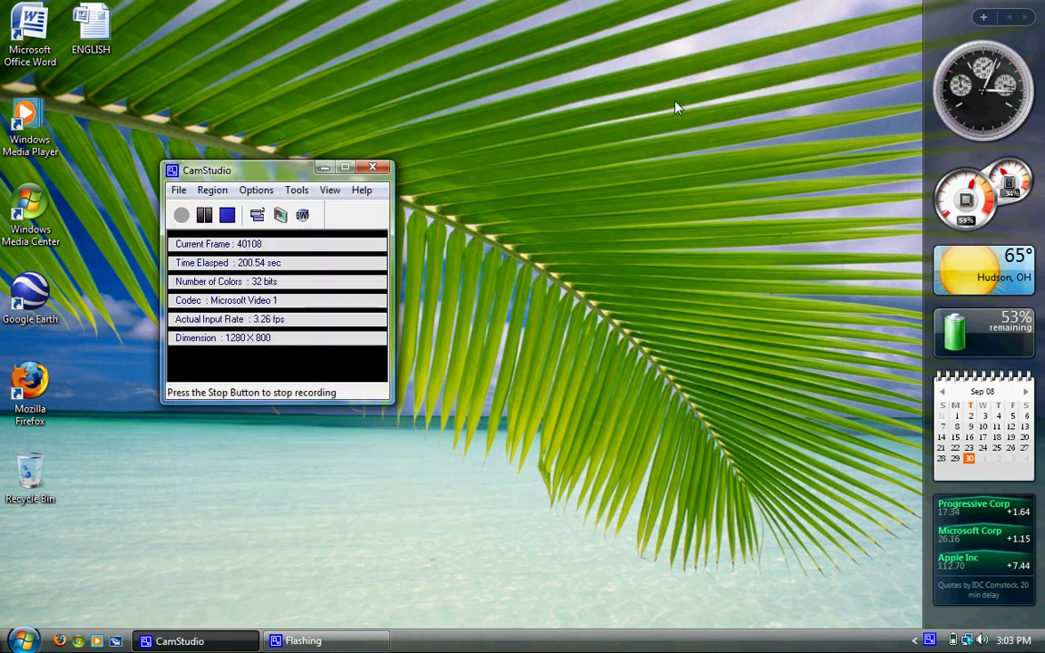
pyautogui.press('super')
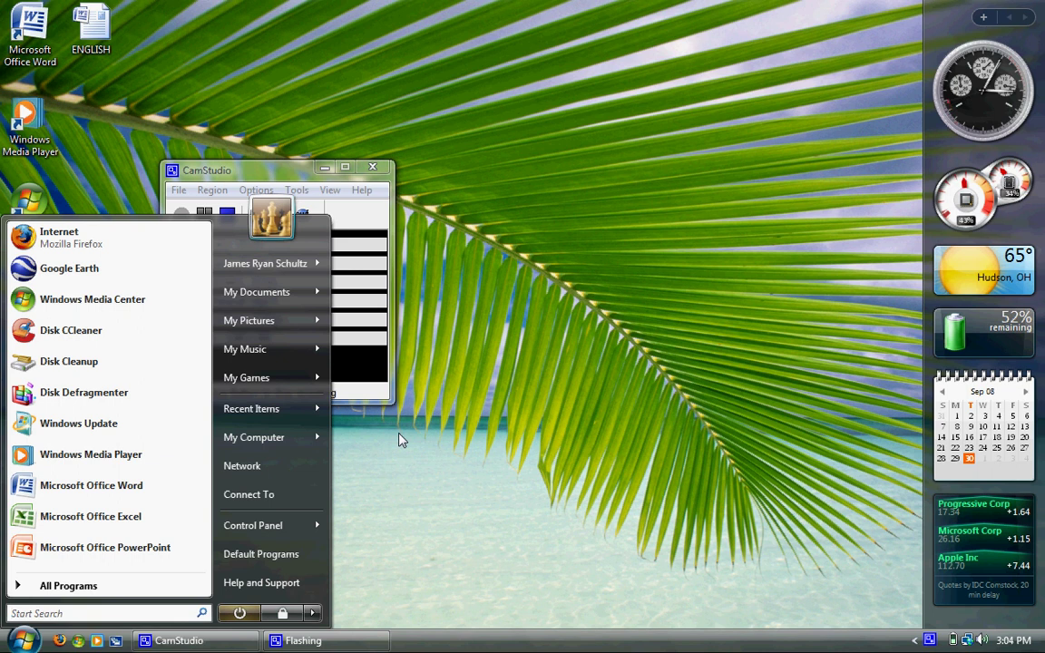
pyautogui.click(275, 173)
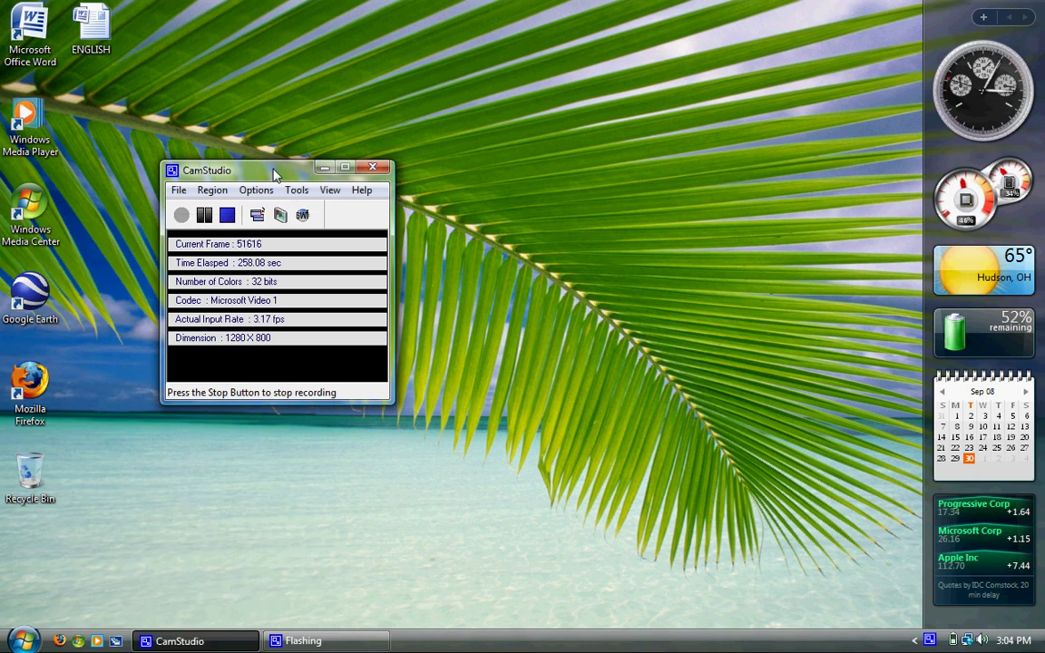